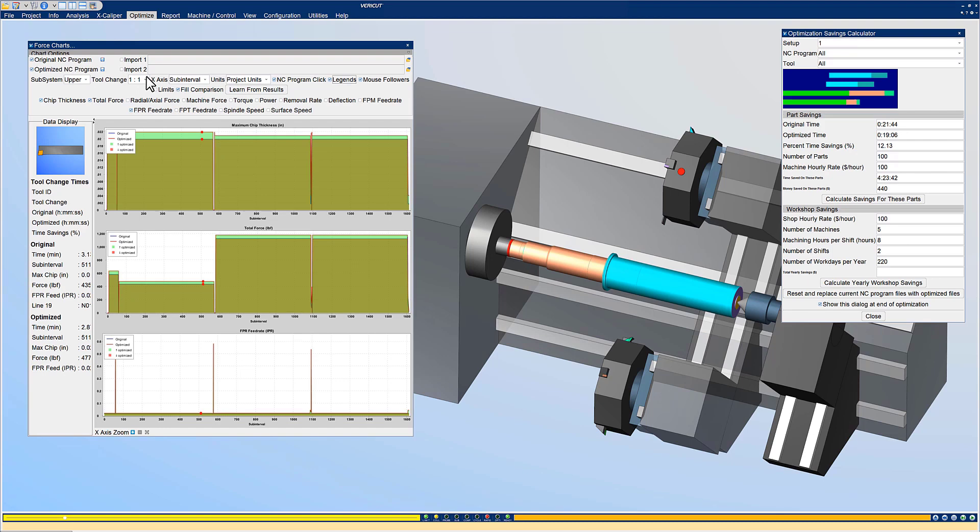
Step: Chart only the 2 : 3 tool change, then set Tool Change back to All
click(148, 79)
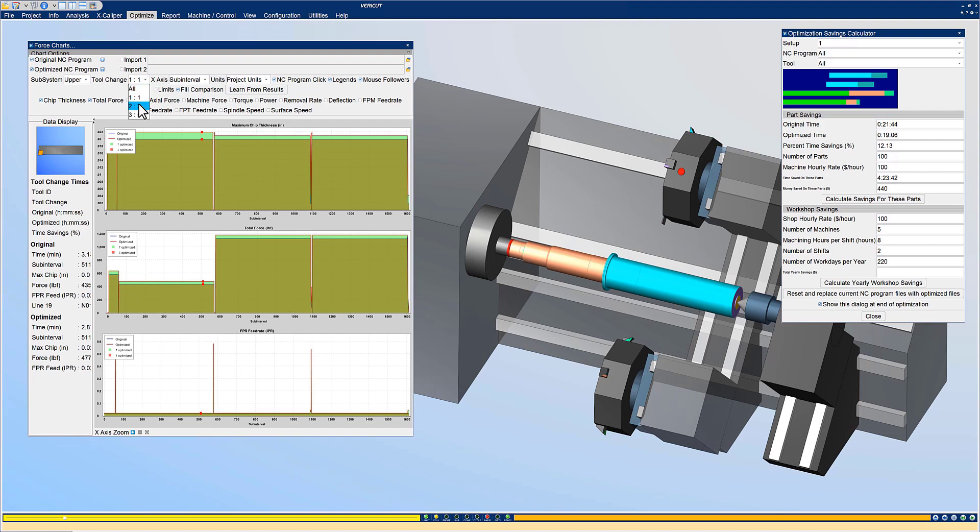
click(138, 106)
click(147, 80)
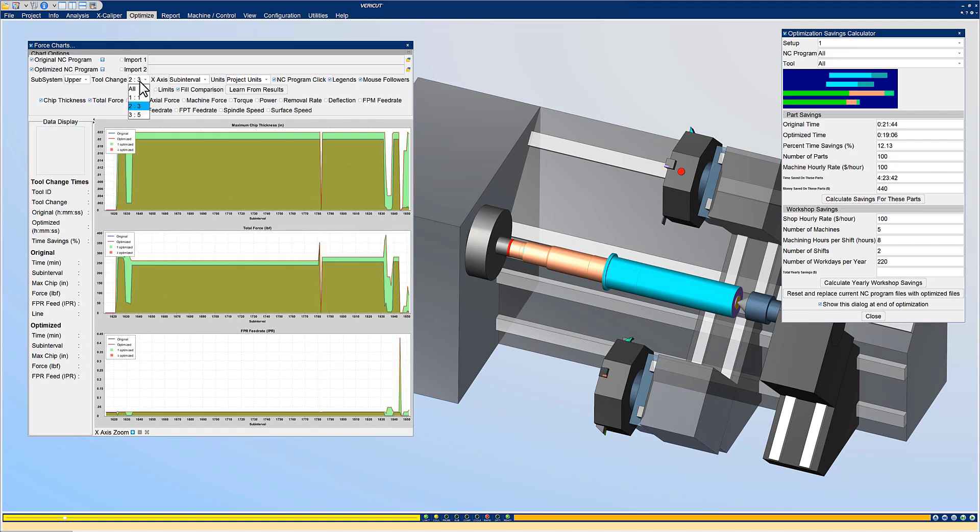
click(136, 90)
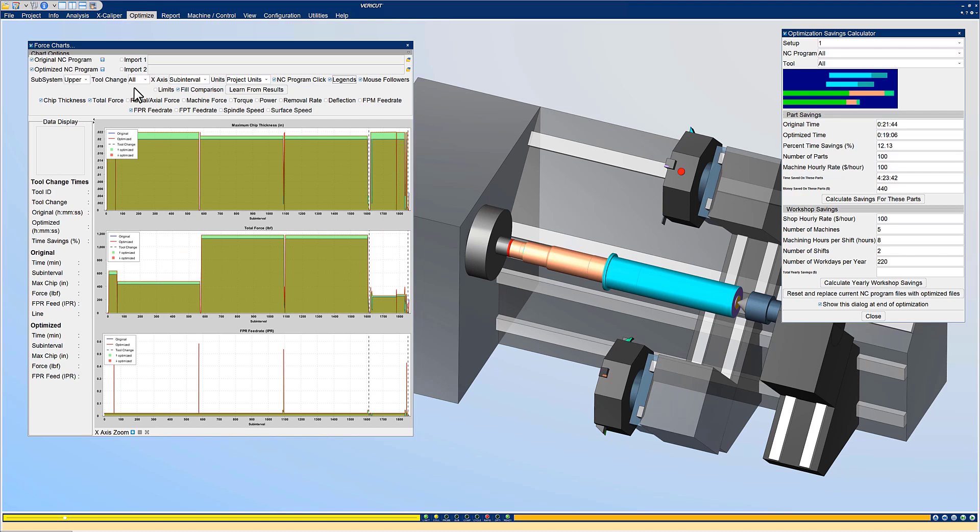
Step: Switch the force charts' SubSystem to Lower, then back to Upper
click(86, 80)
click(74, 93)
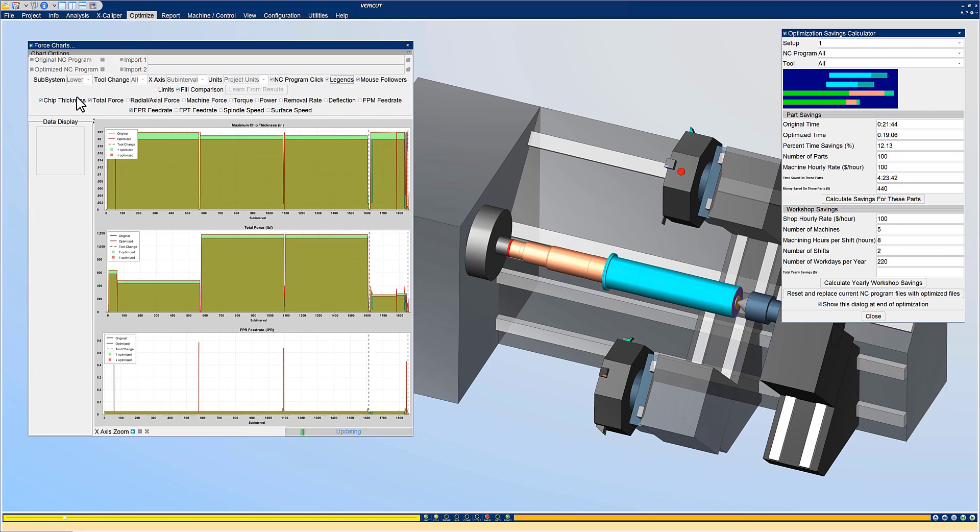
click(86, 80)
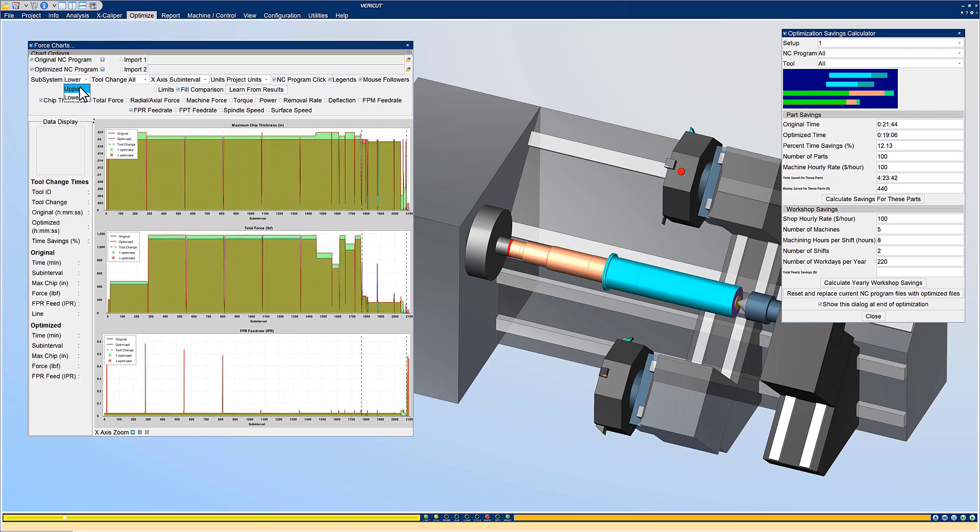
click(79, 88)
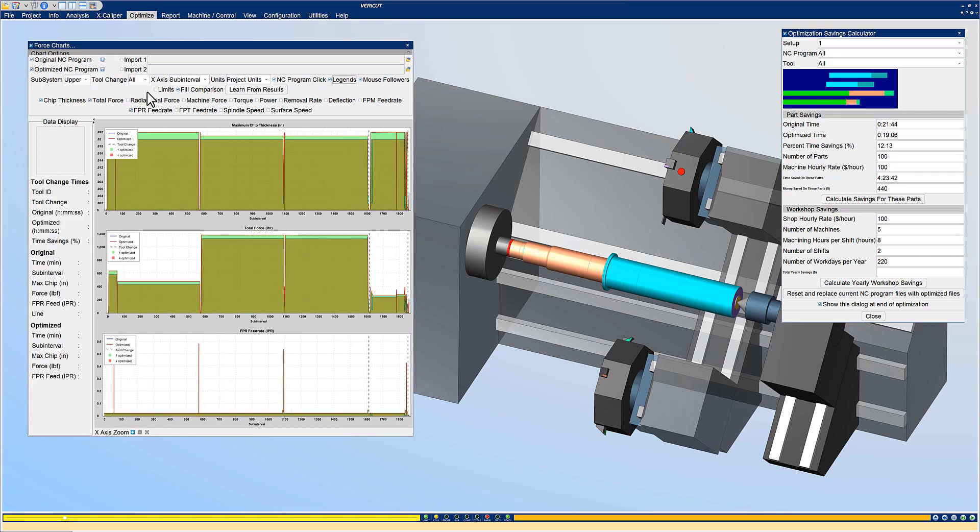
Step: Learn feed limits from results using Chip Thickness & Force with a Custom percentile adjusted on the slider
click(243, 91)
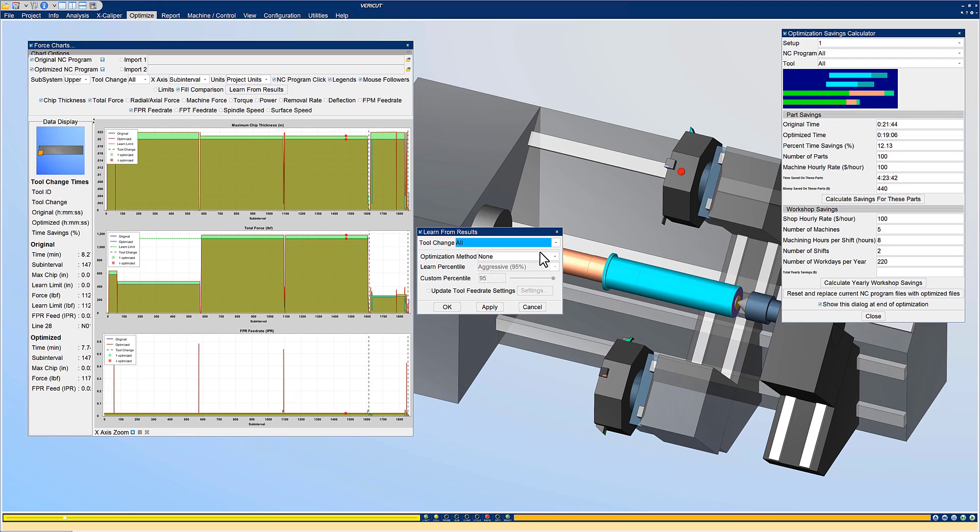
click(553, 255)
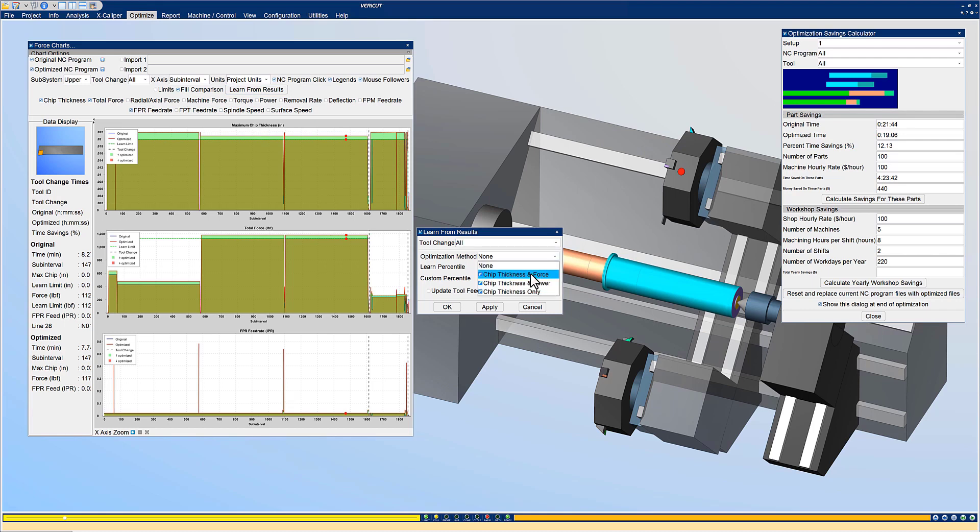
click(531, 273)
click(555, 267)
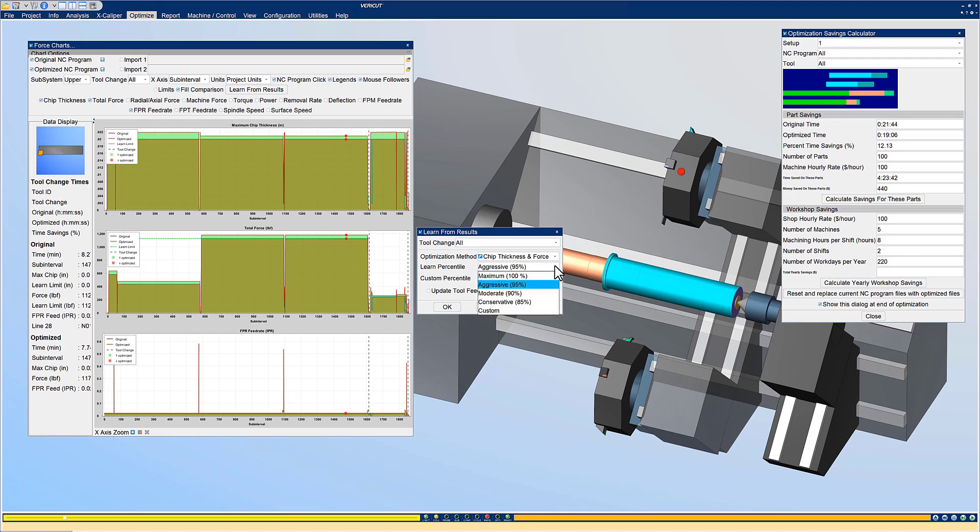
click(518, 309)
mouse_move(546, 277)
mouse_down()
mouse_move(531, 278)
mouse_move(554, 278)
mouse_up()
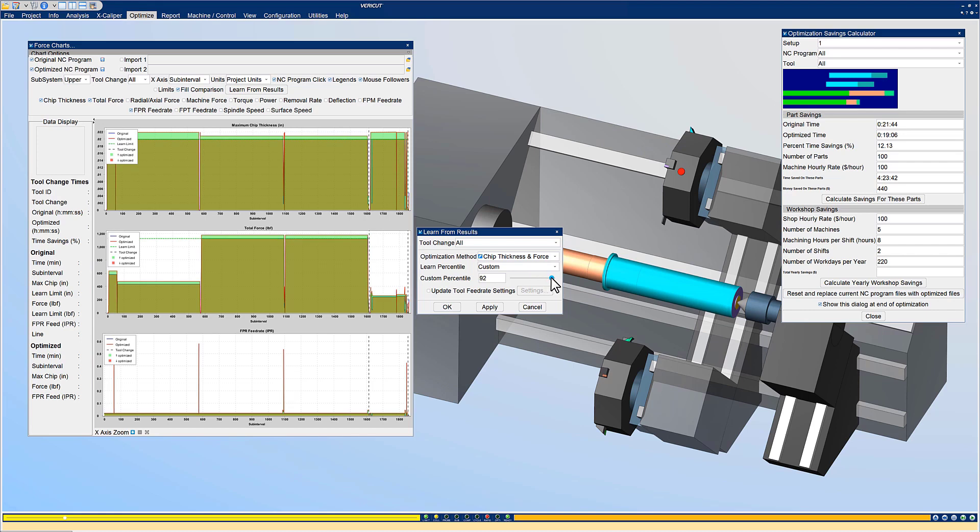
click(447, 306)
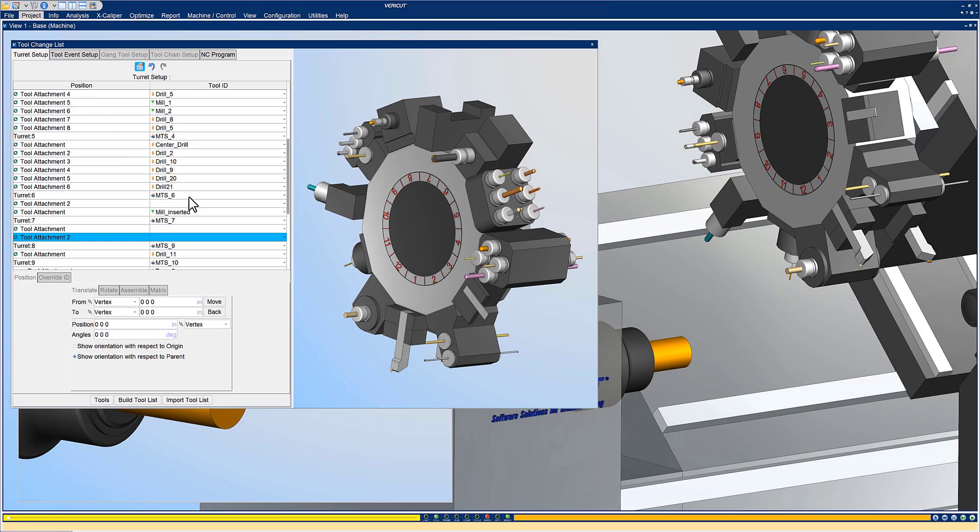
Step: Assign Ball_nose_mill_.5 to Turret:7's Tool Attachment and Center_Drill to Tool Attachment 2
click(255, 230)
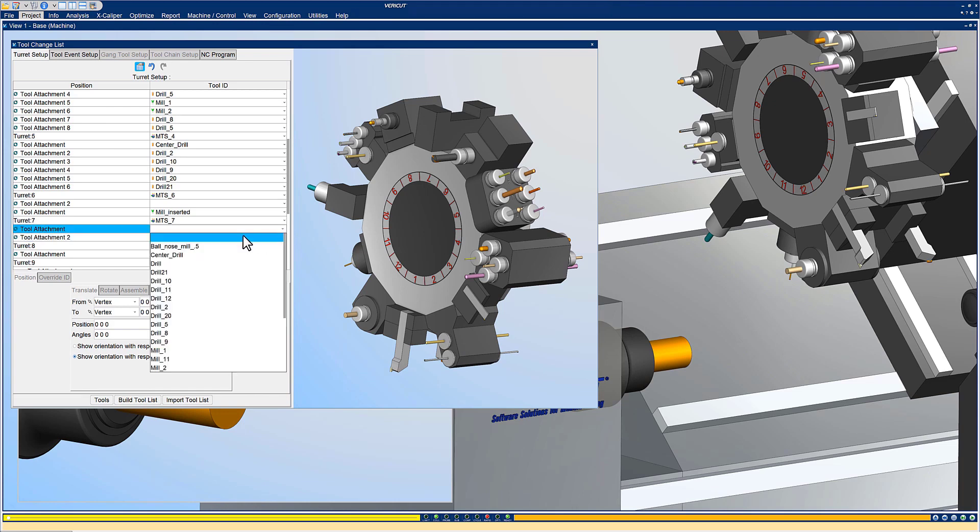
click(204, 245)
click(284, 237)
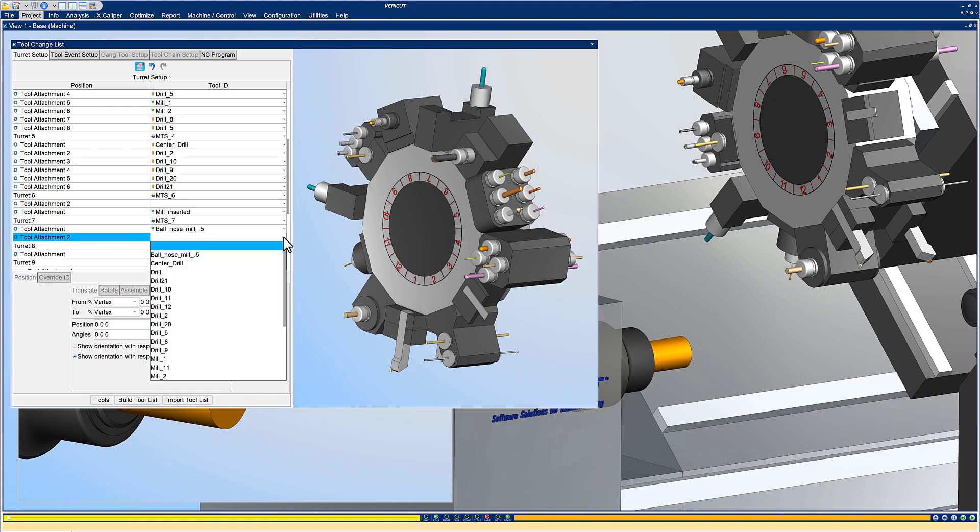
click(206, 263)
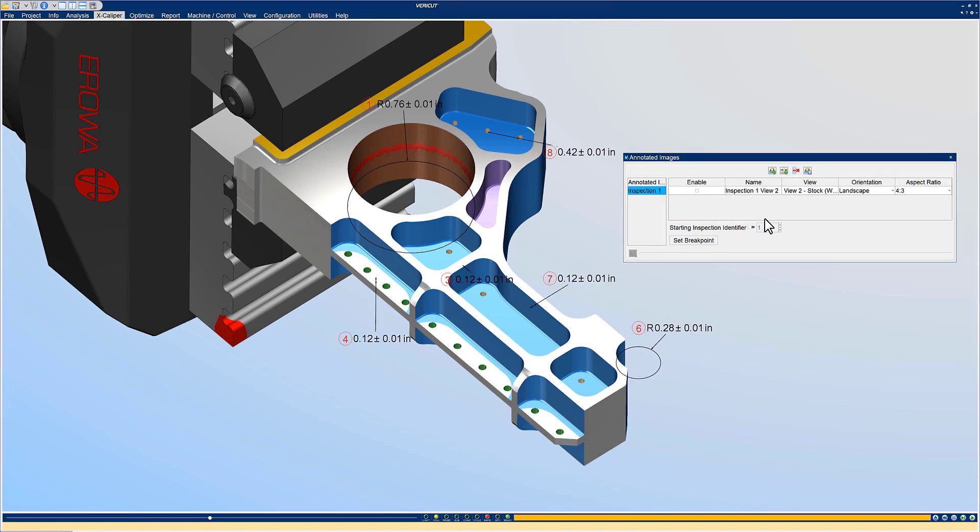
Step: Enable the Inspection 1 View 2 annotated image and start an X-Caliper datum pick
click(696, 190)
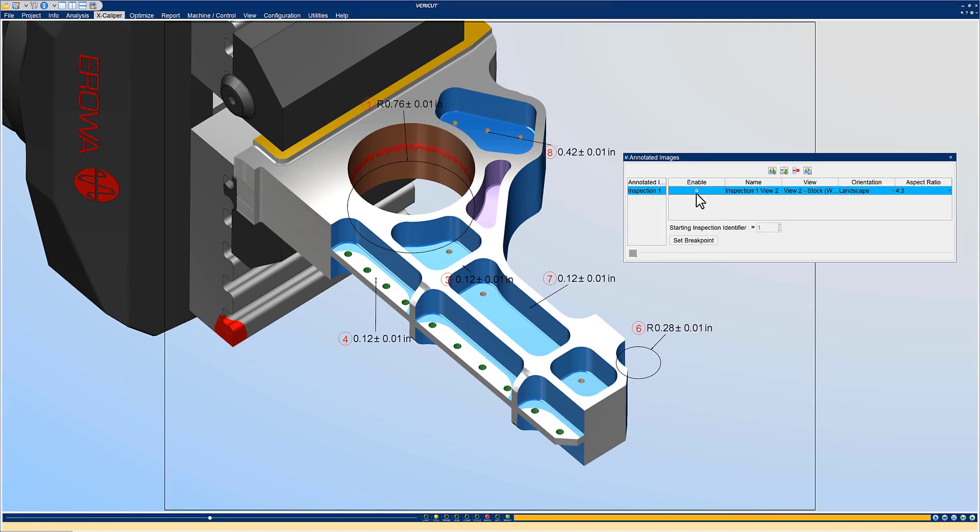
click(114, 14)
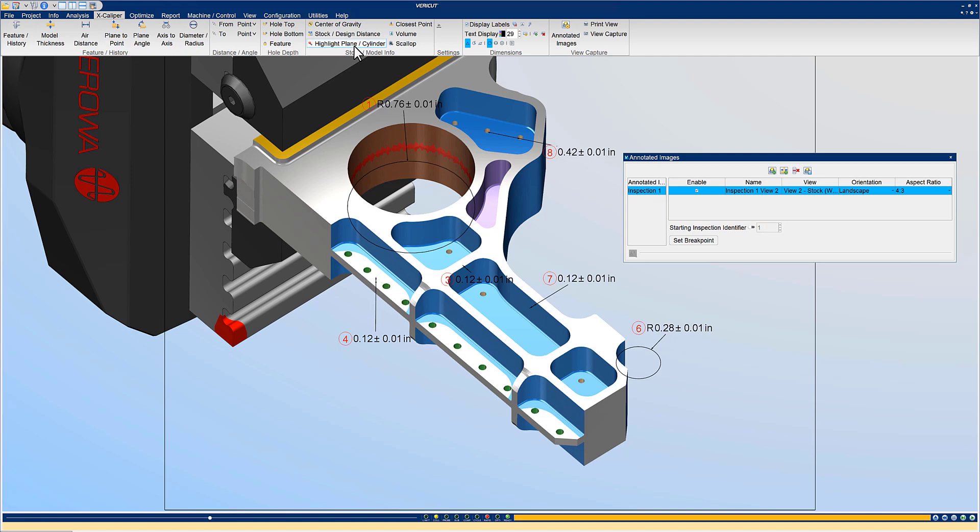
click(511, 42)
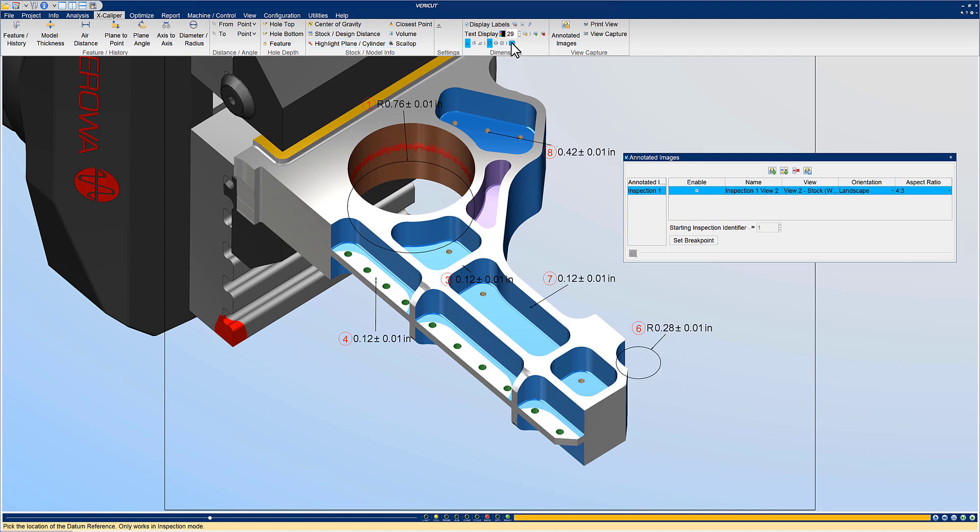
Step: Add a parallelism (//) GD&T tolerance of 1.27 to dimension 8
right_click(591, 155)
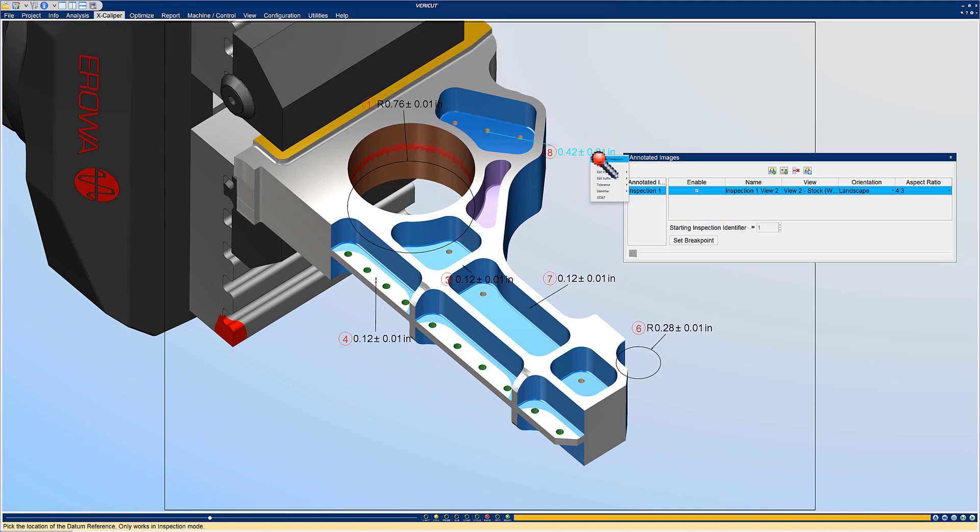
click(612, 197)
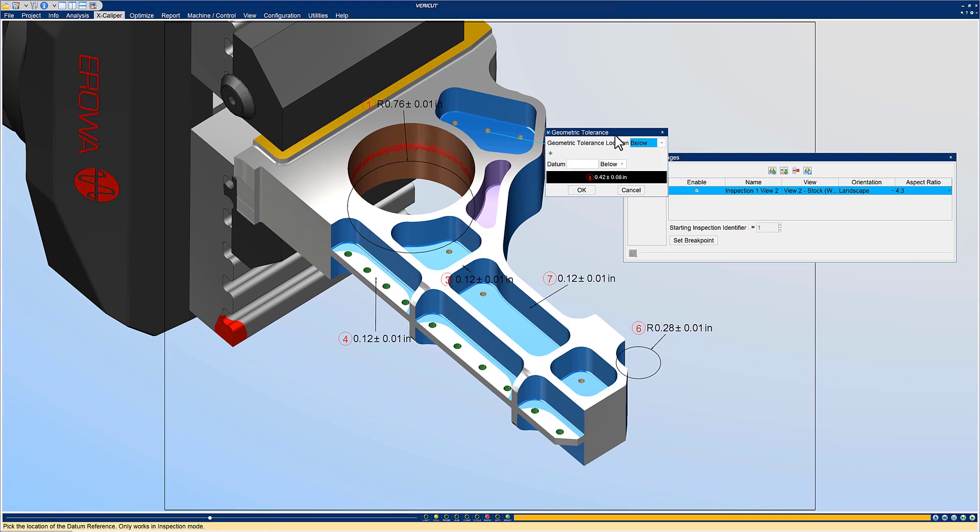
drag(614, 132, 686, 60)
click(620, 79)
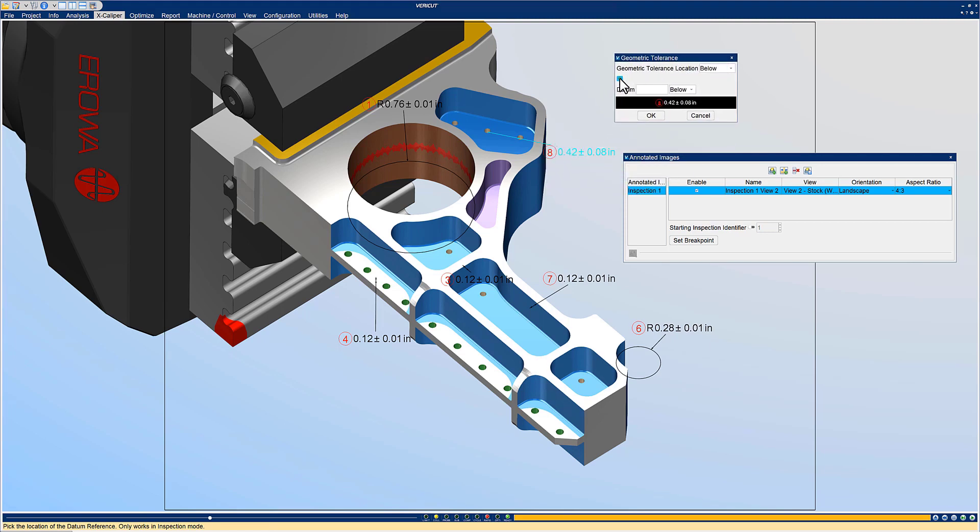
click(628, 80)
click(631, 128)
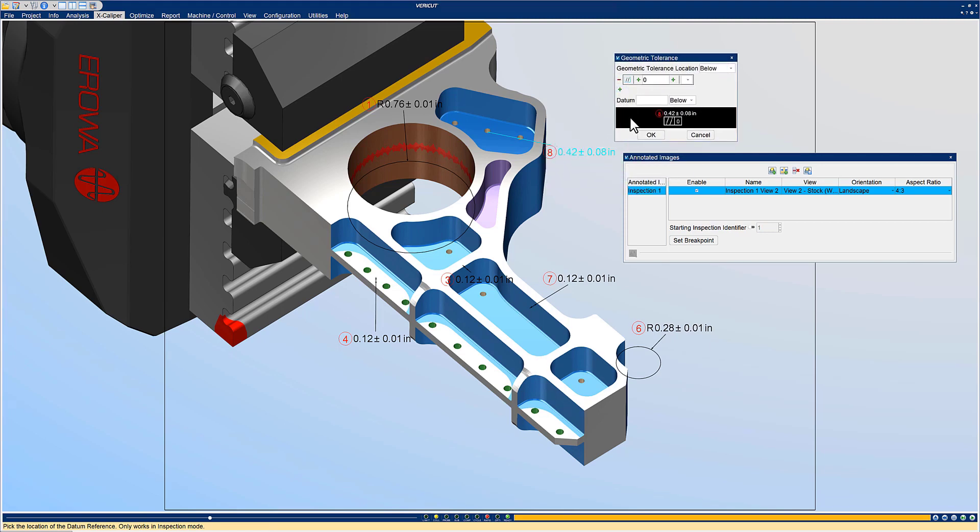
double_click(653, 79)
click(651, 134)
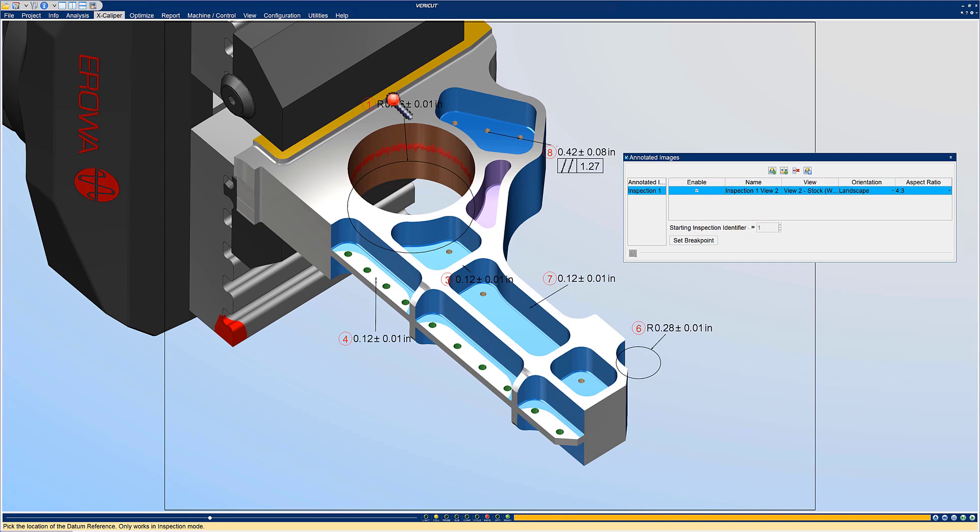
Step: Create the inspection report as a PDF saved as test.pdf
click(170, 15)
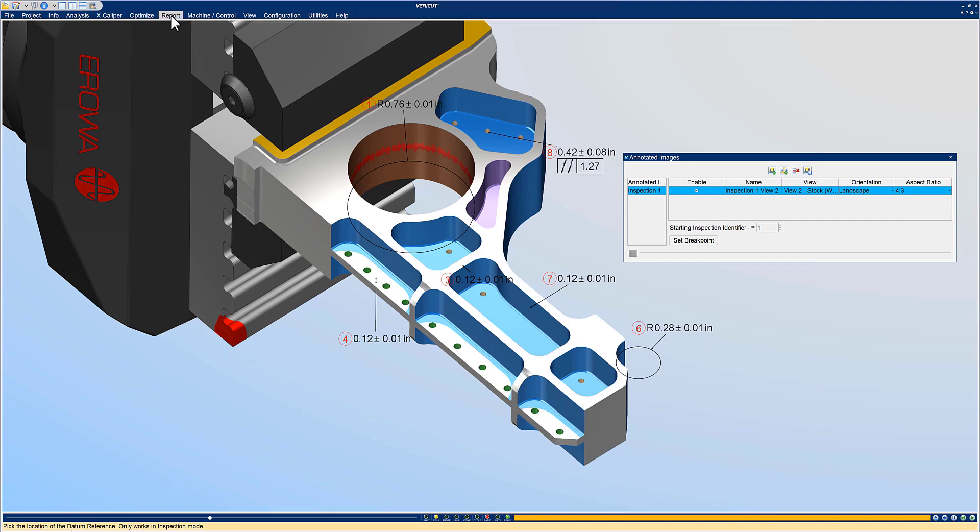
click(24, 41)
click(19, 72)
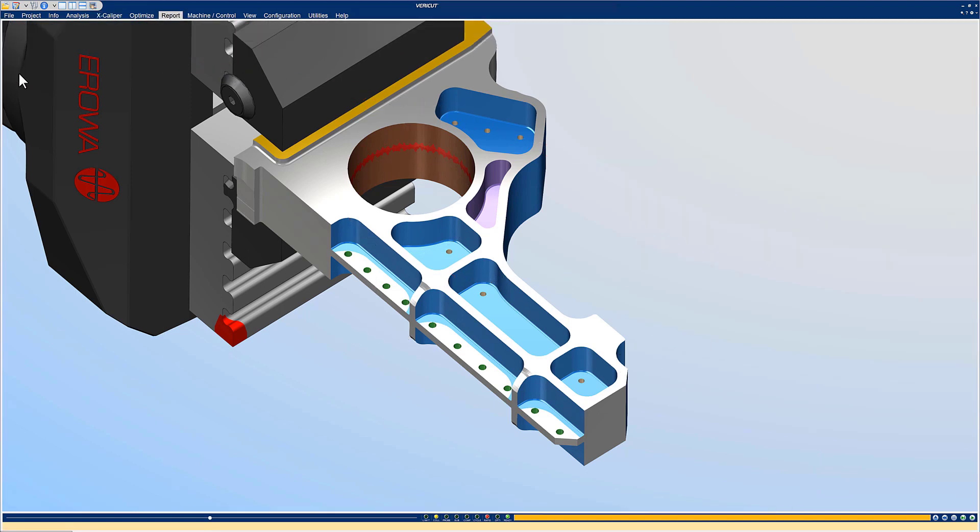
click(425, 216)
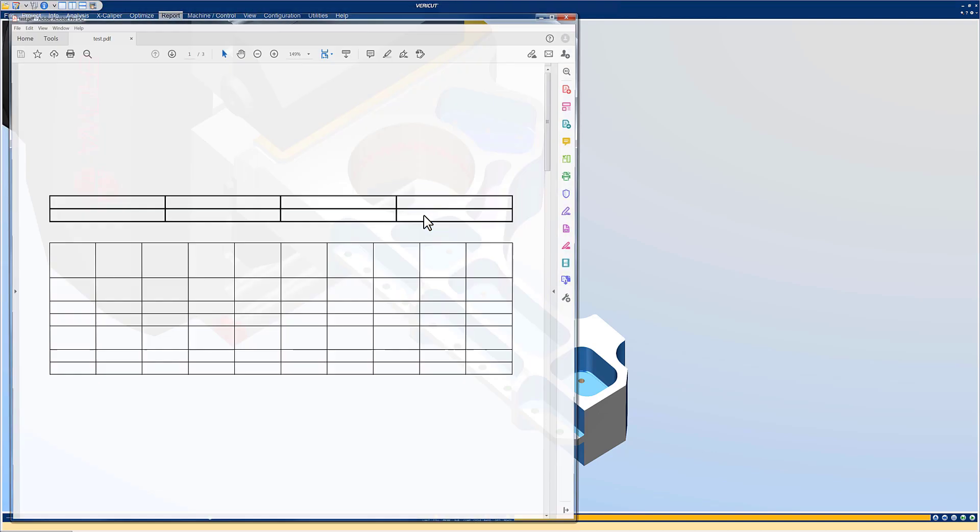
Step: Scroll the PDF report and zoom in on the annotated part image, then back out
scroll(289, 237, down, 5)
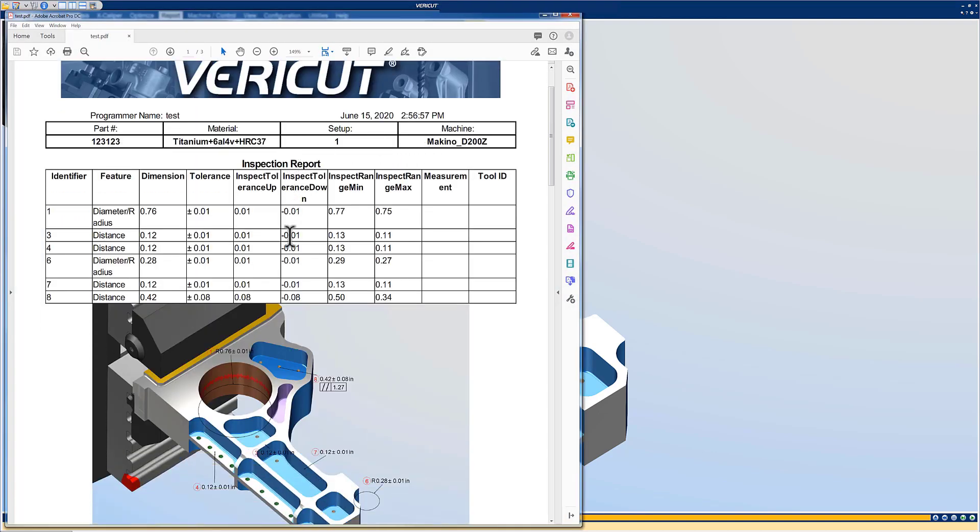
click(333, 317)
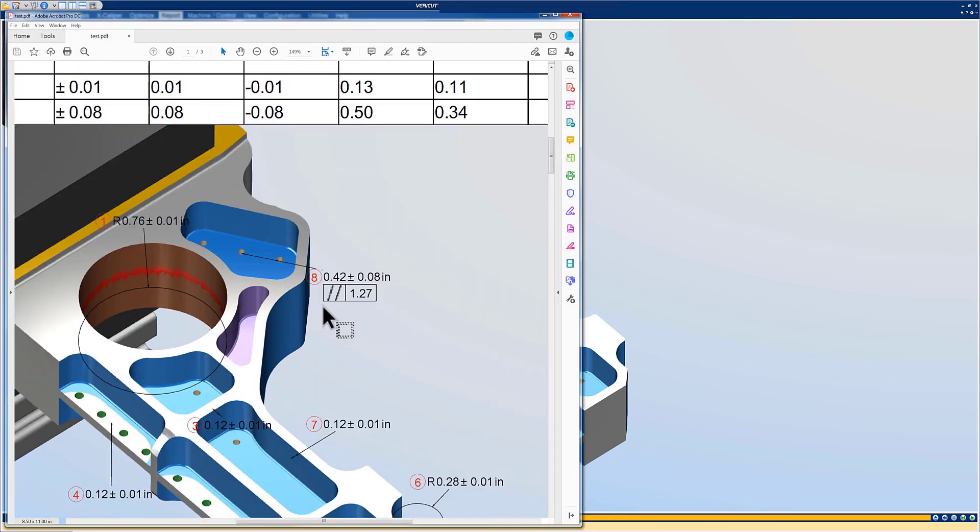
key(alt+Left)
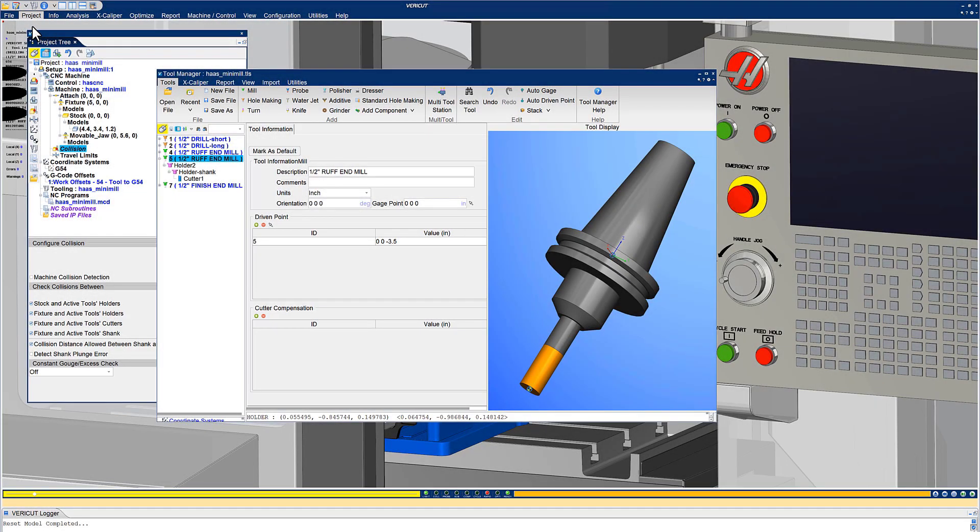
Step: Tick Use as Shank for tool 5's Holder-shank, then reselect tool 5
click(197, 172)
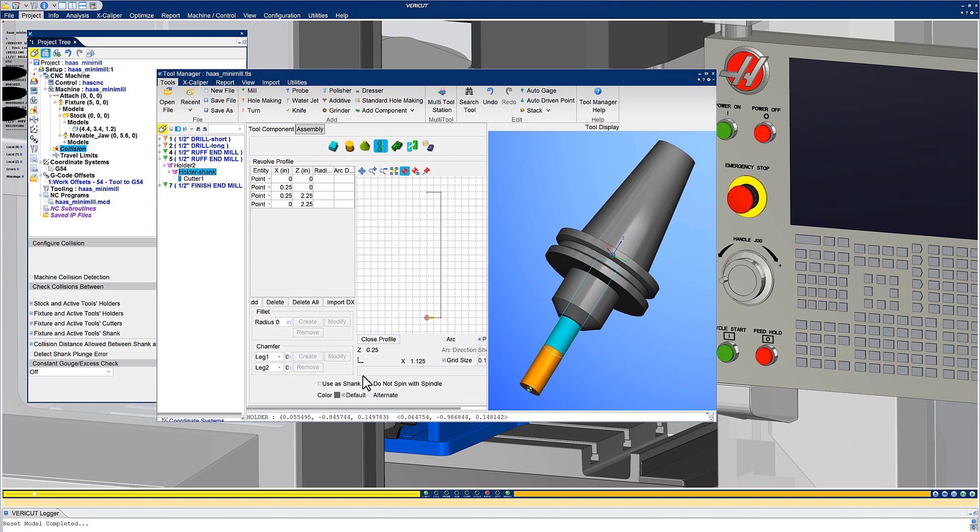
click(320, 384)
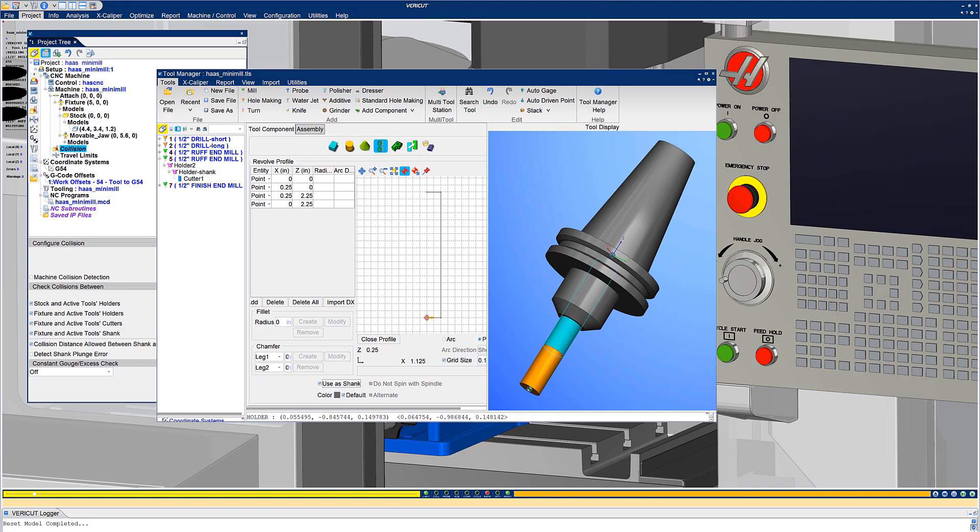
click(205, 158)
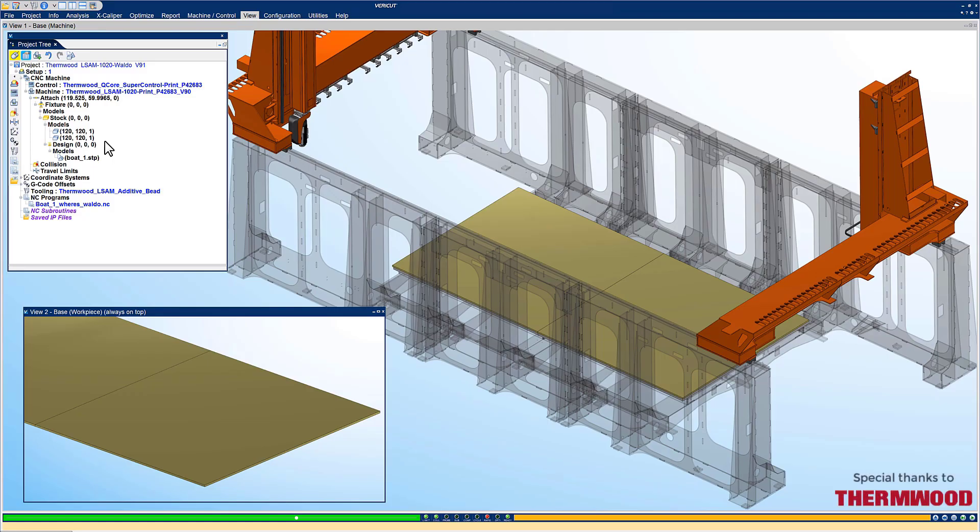
Step: Disable both (120, 120, 1) stock plate models
click(88, 133)
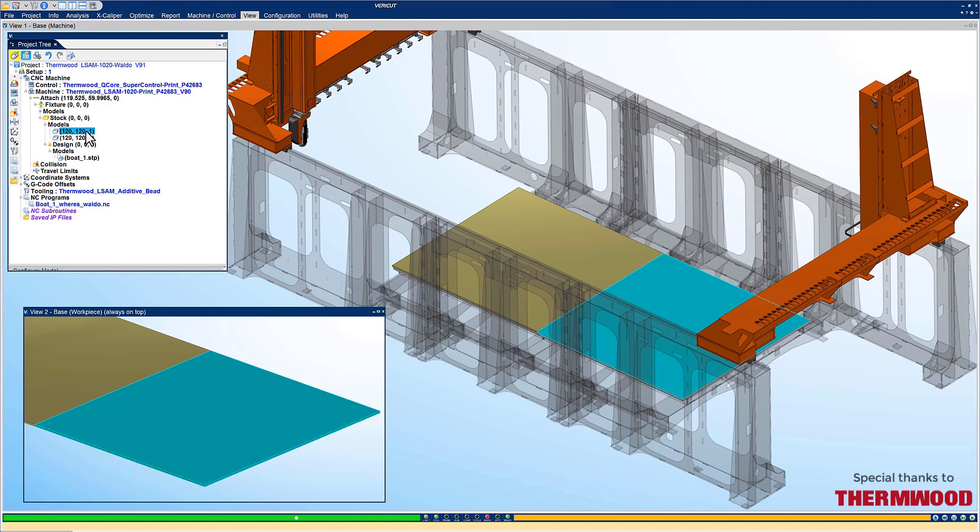
right_click(87, 133)
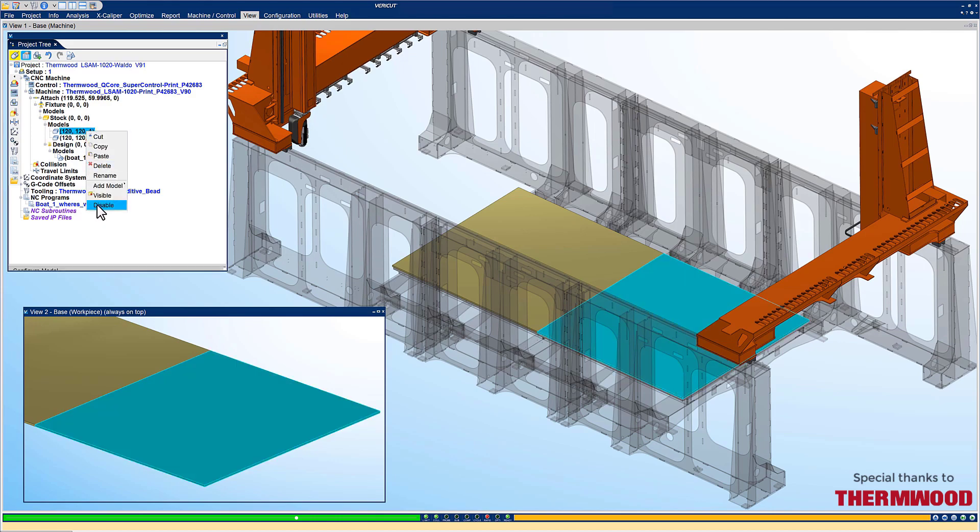
click(101, 205)
click(77, 137)
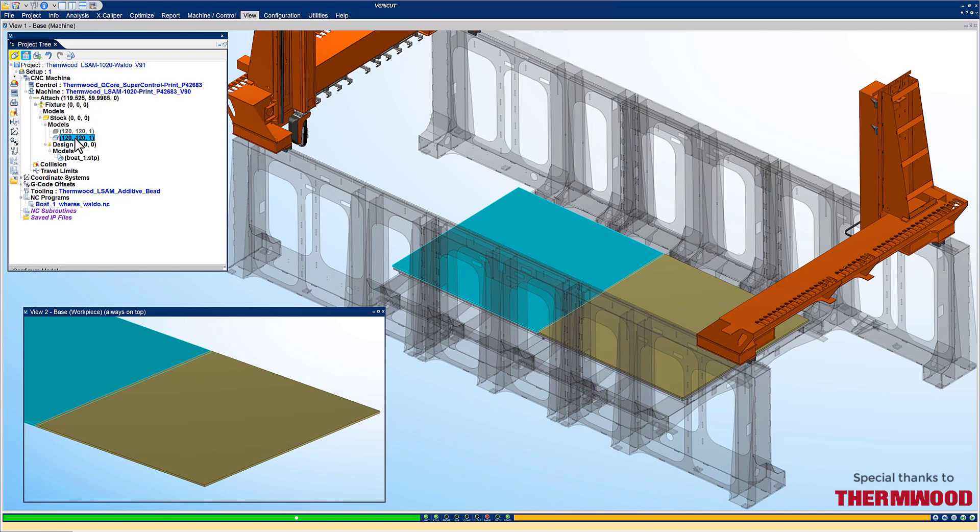
right_click(76, 138)
click(92, 213)
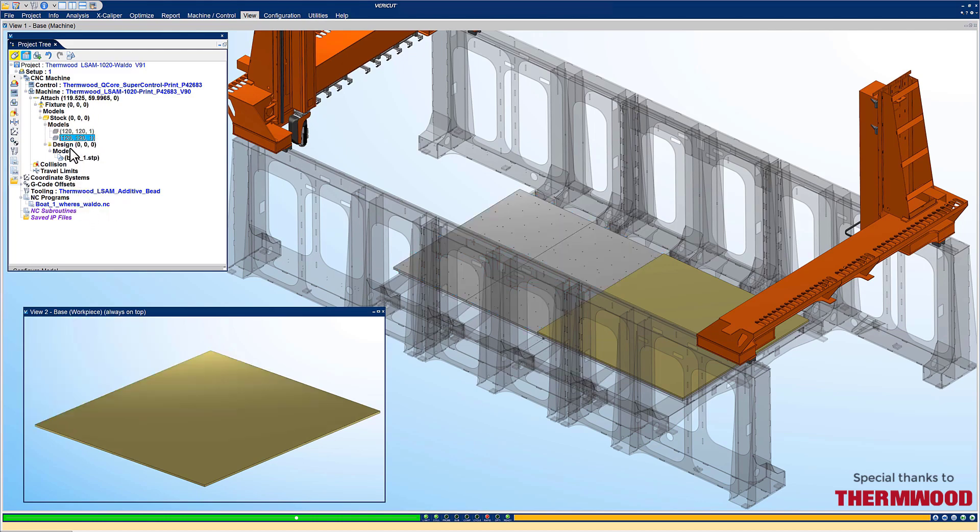
Step: Delete both (120, 120, 1) models together and run the boat build simulation
key(shift+Up)
right_click(77, 138)
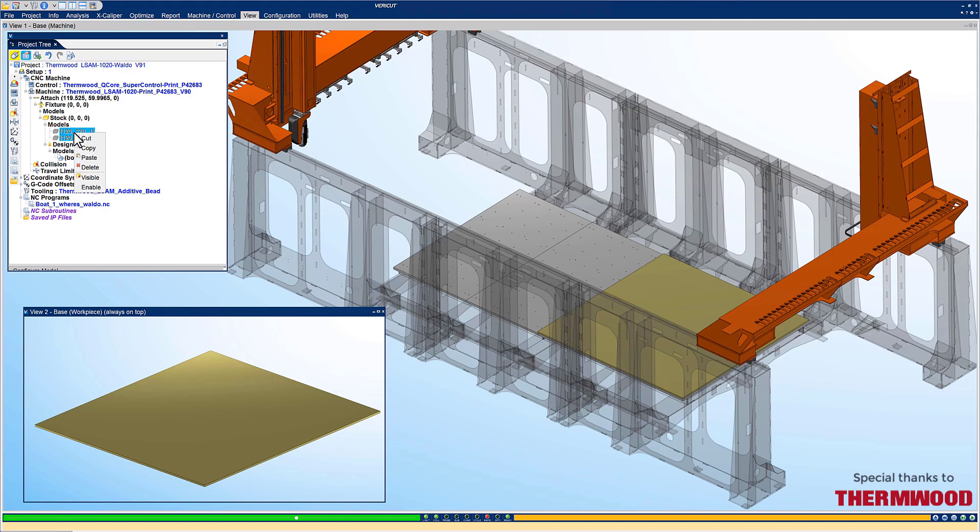
click(90, 167)
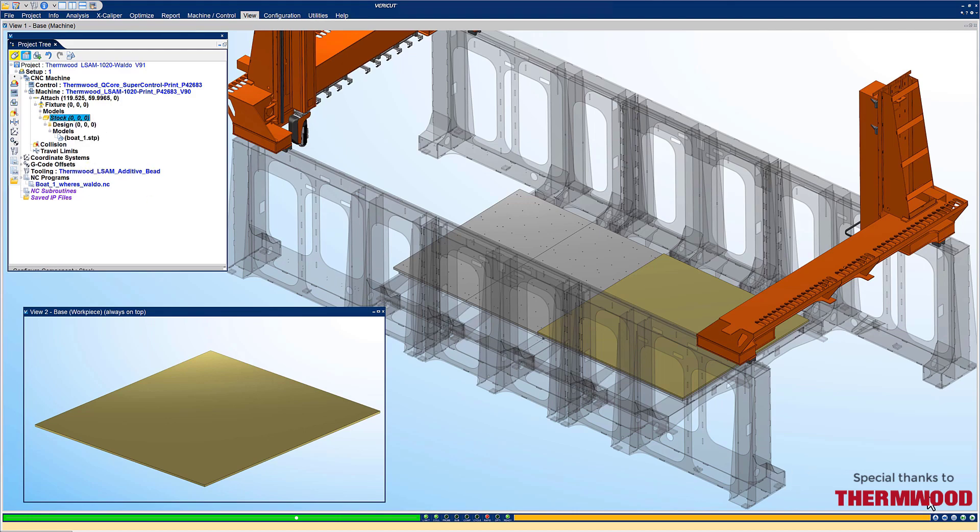
click(971, 517)
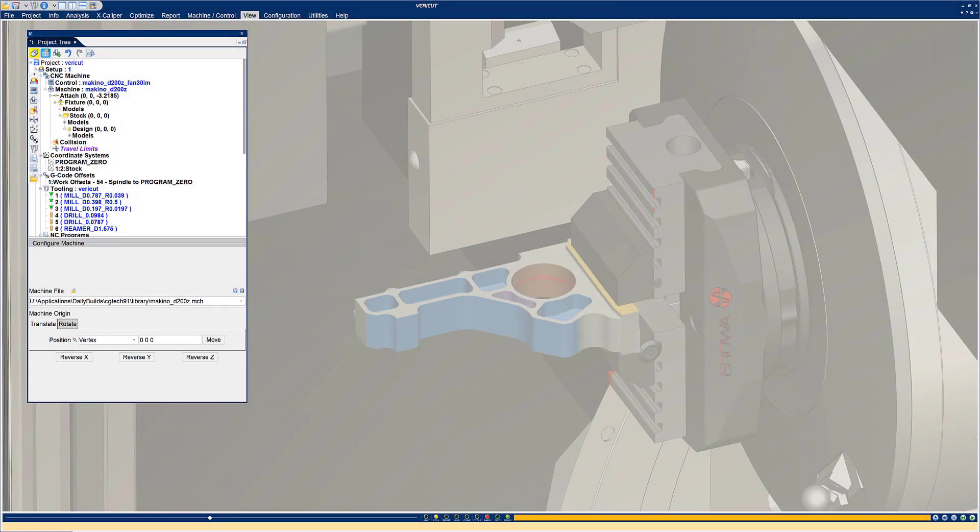
Step: Hide the makino_d200z outer enclosure by unticking Visible, leaving it enabled
click(91, 88)
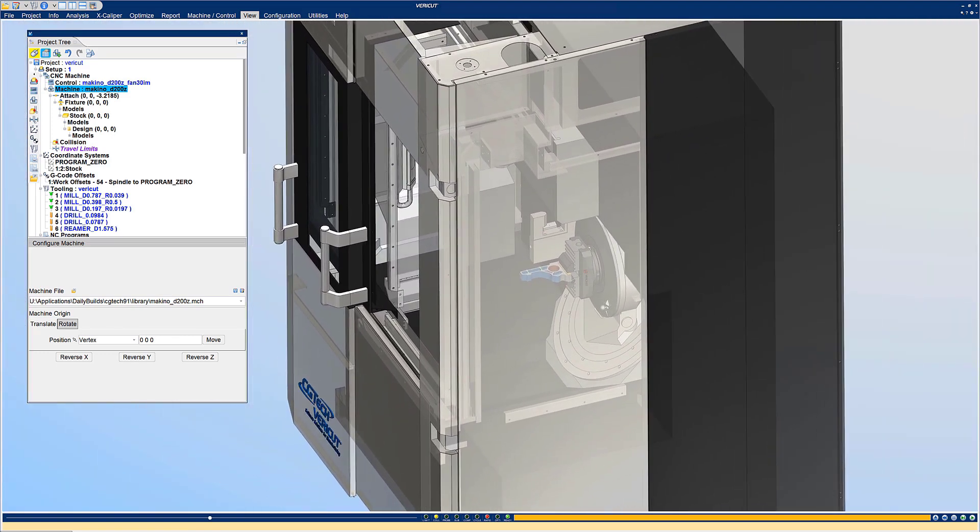
click(541, 248)
scroll(177, 212, down, 3)
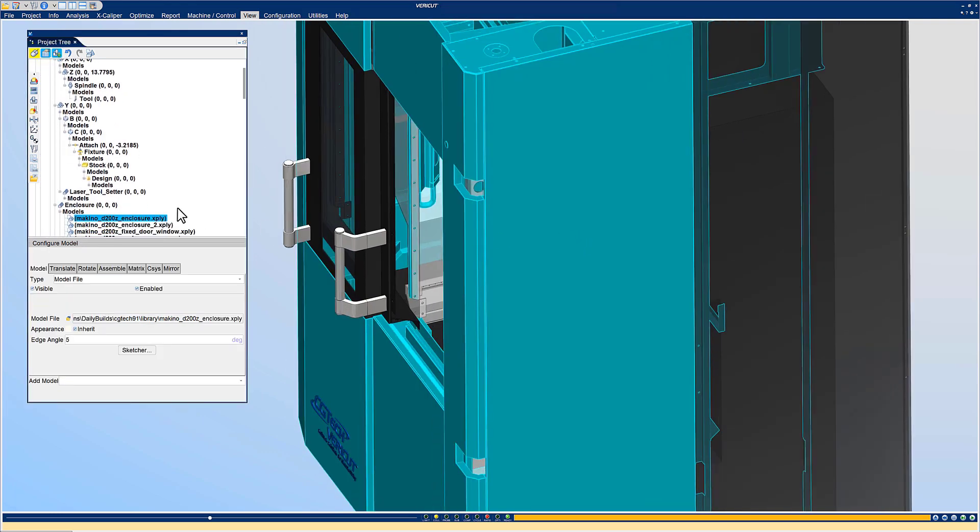
click(137, 288)
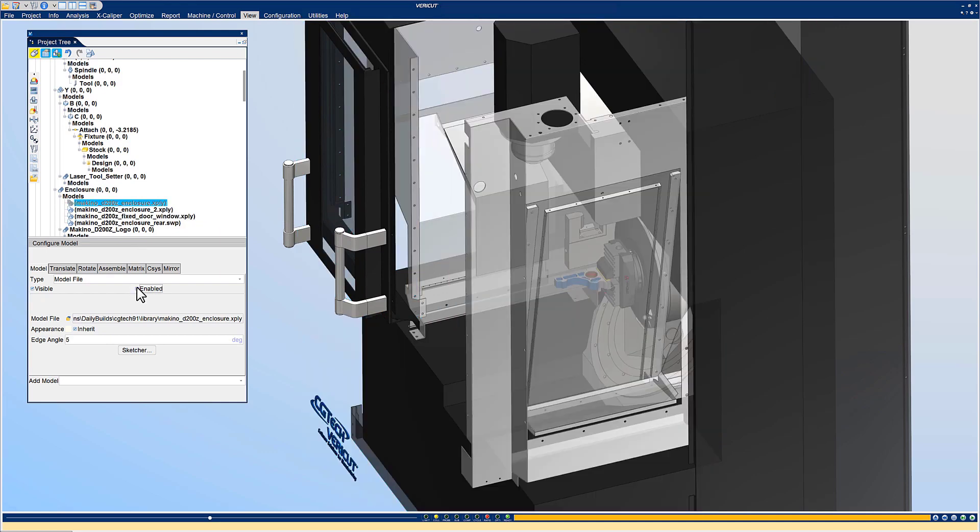
click(137, 289)
click(33, 289)
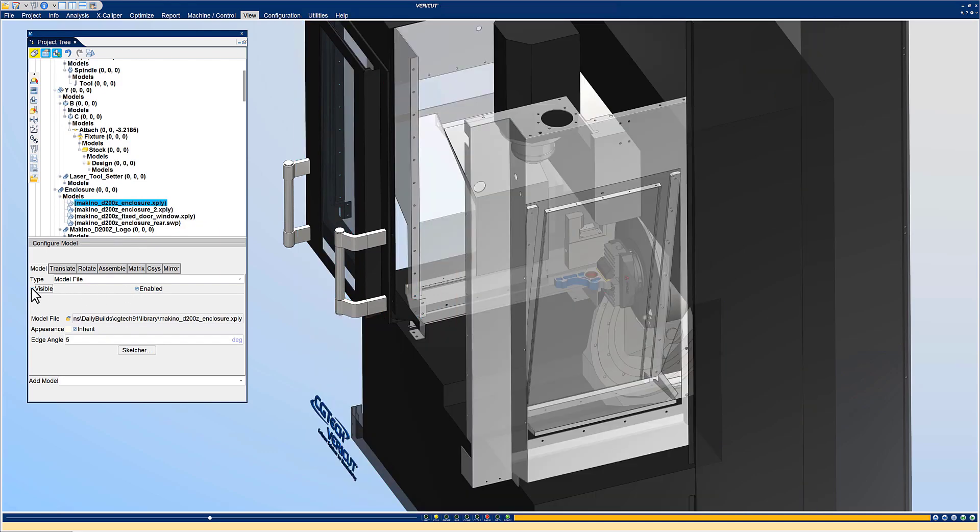
Step: Make the inner sheet metal enclosure disappear by unticking Enabled, leaving Visible ticked
click(571, 289)
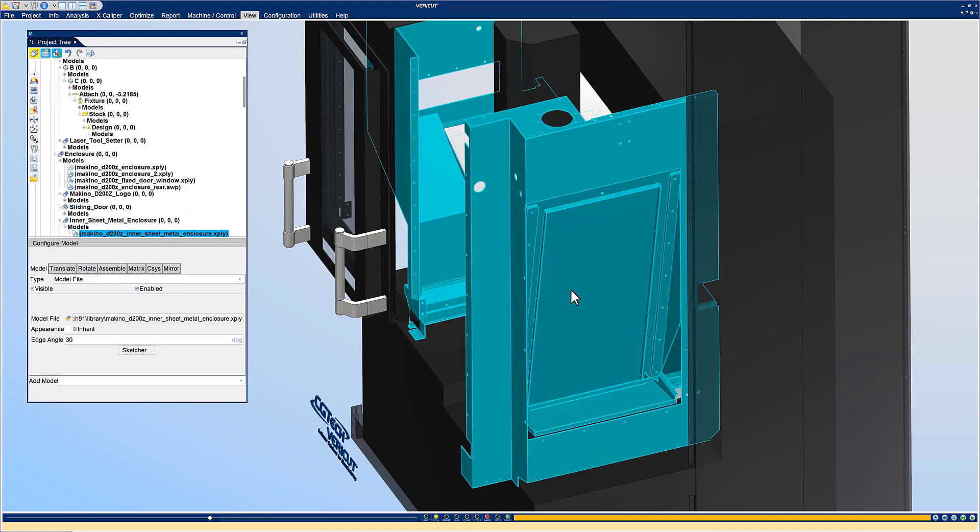
click(33, 289)
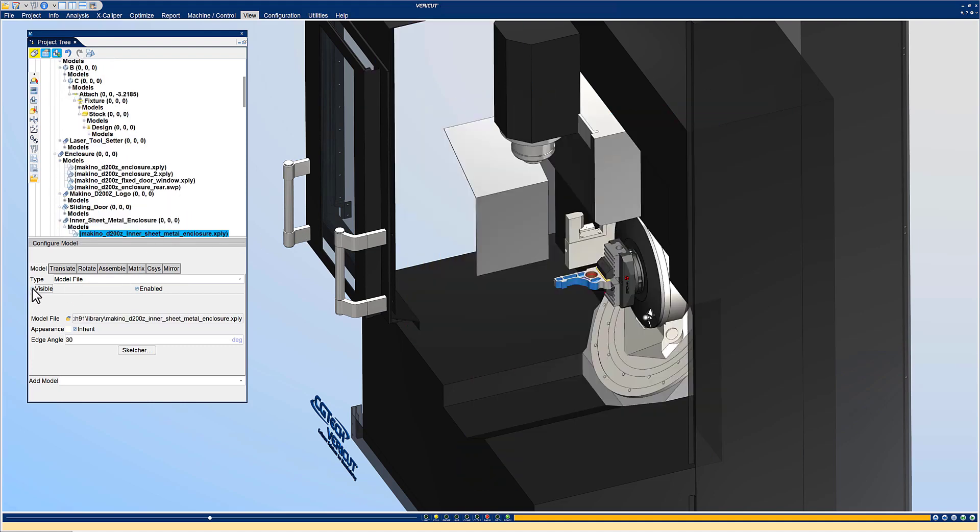
click(33, 289)
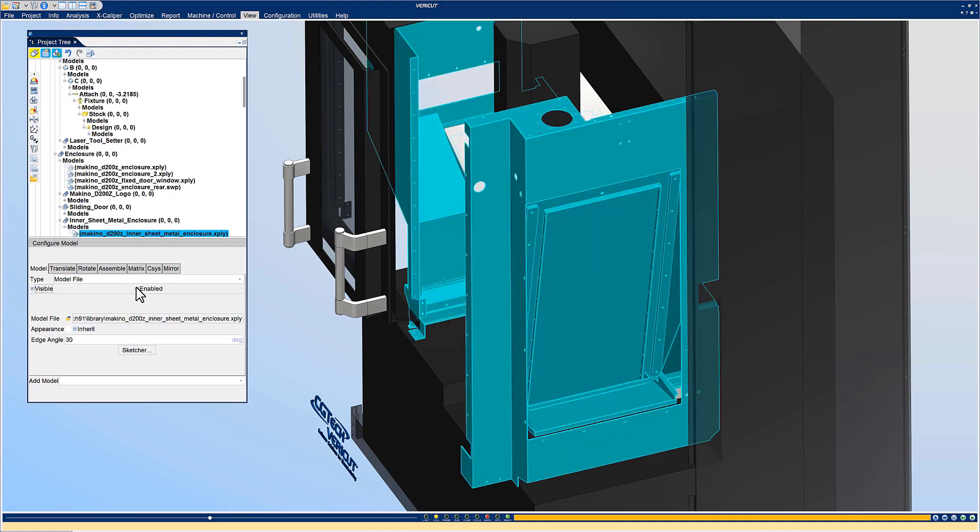
click(136, 288)
scroll(624, 282, up, 10)
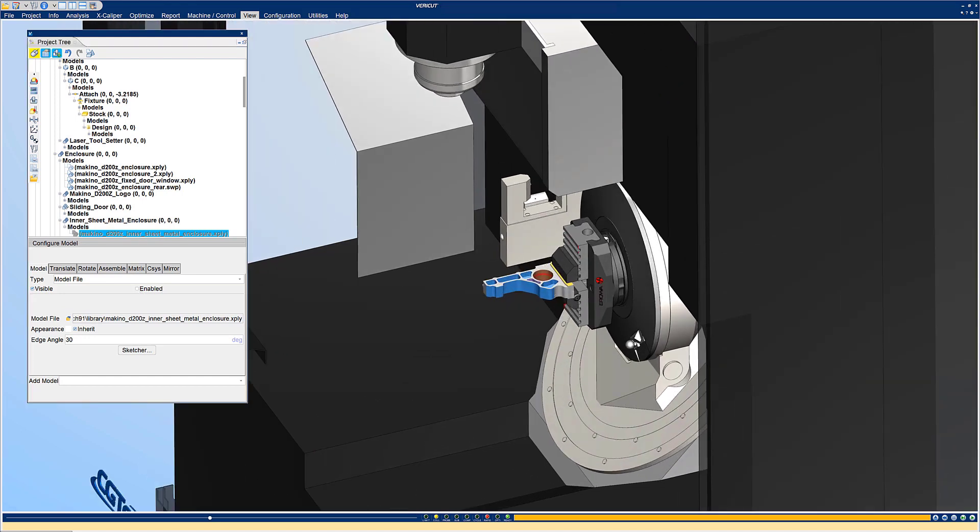